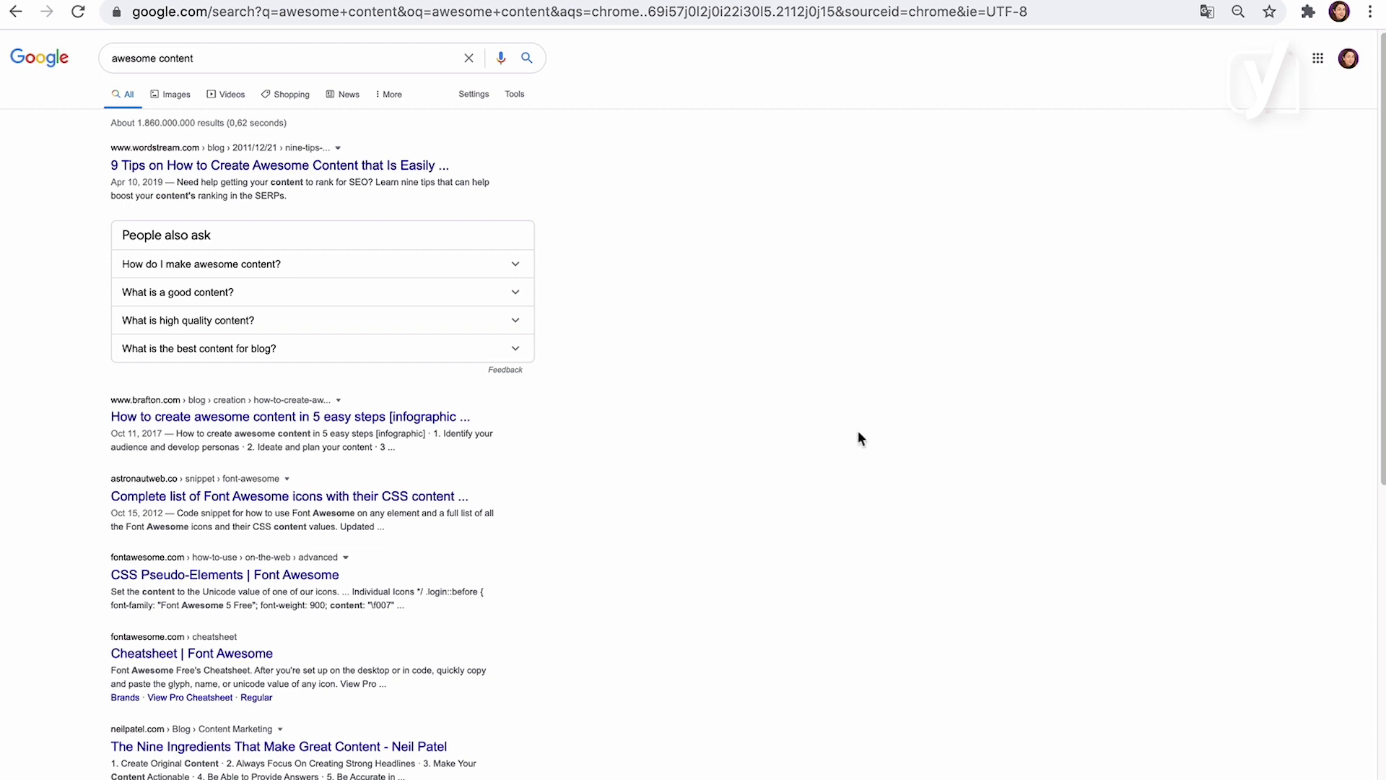
scroll(857, 438, down, 2)
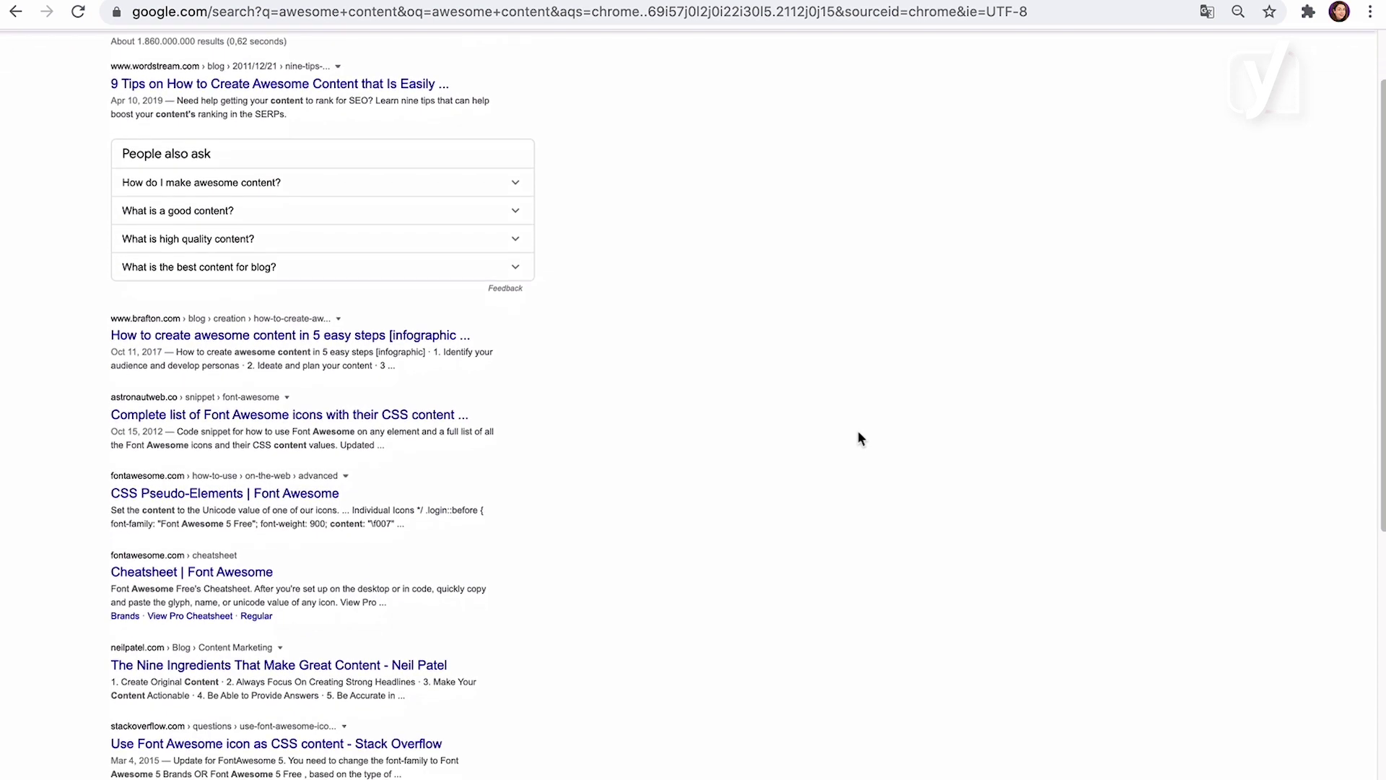
scroll(859, 437, down, 1)
scroll(858, 438, down, 1)
scroll(859, 438, down, 1)
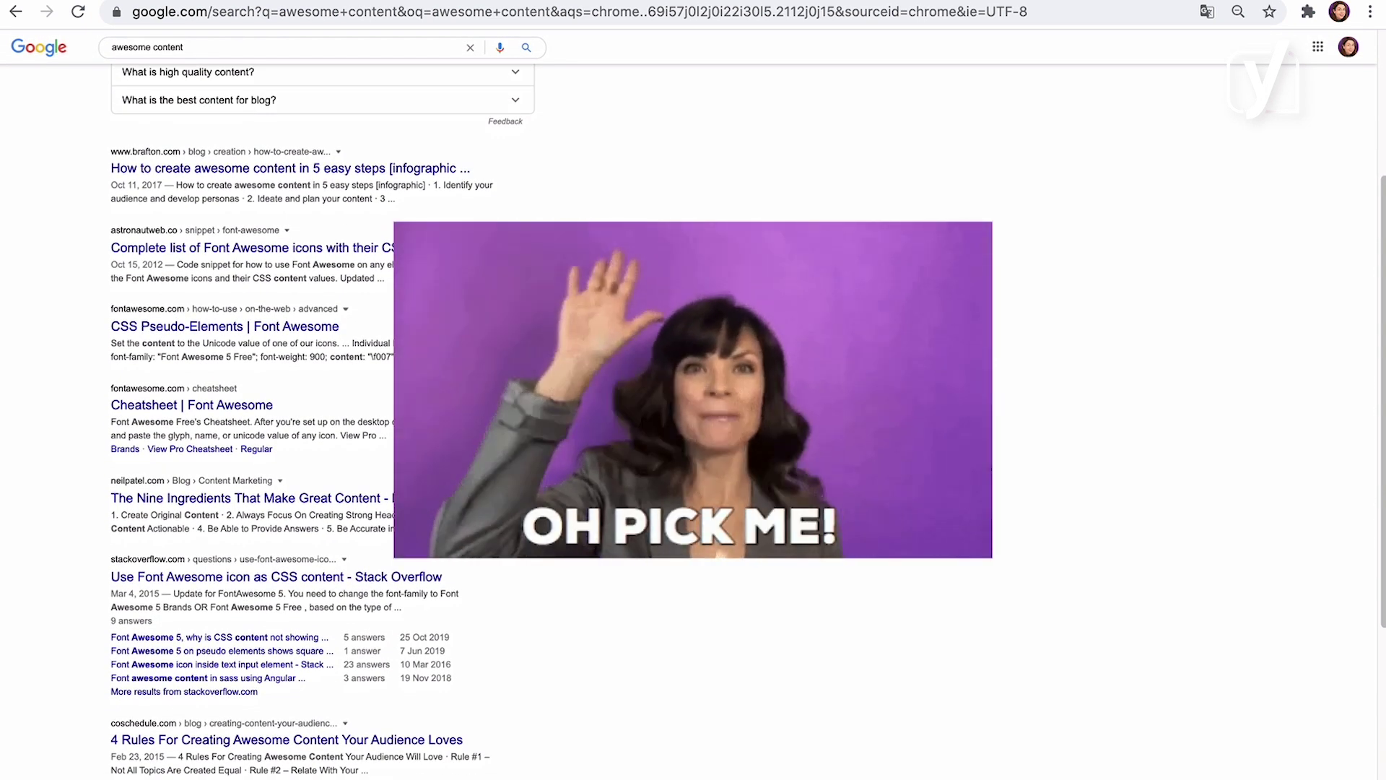
scroll(858, 438, down, 1)
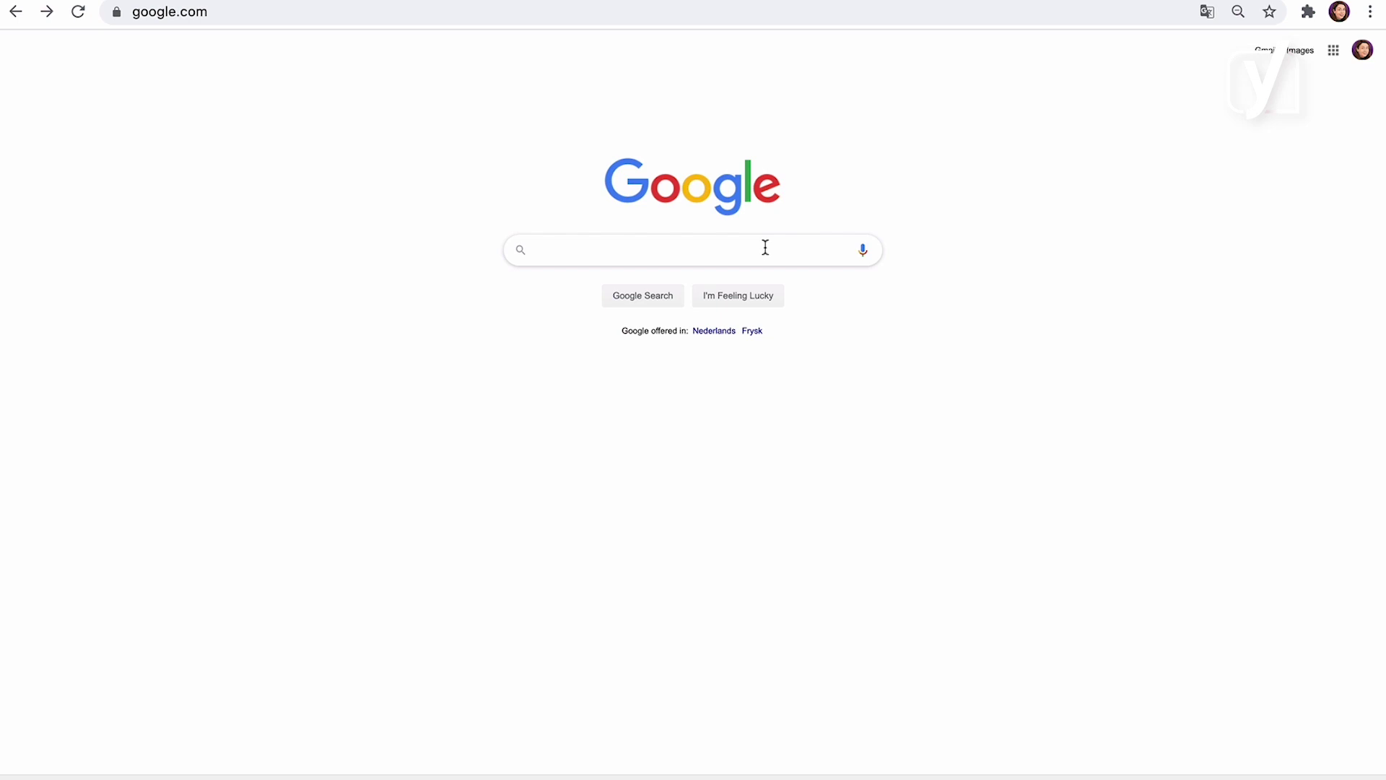
text(what is key)
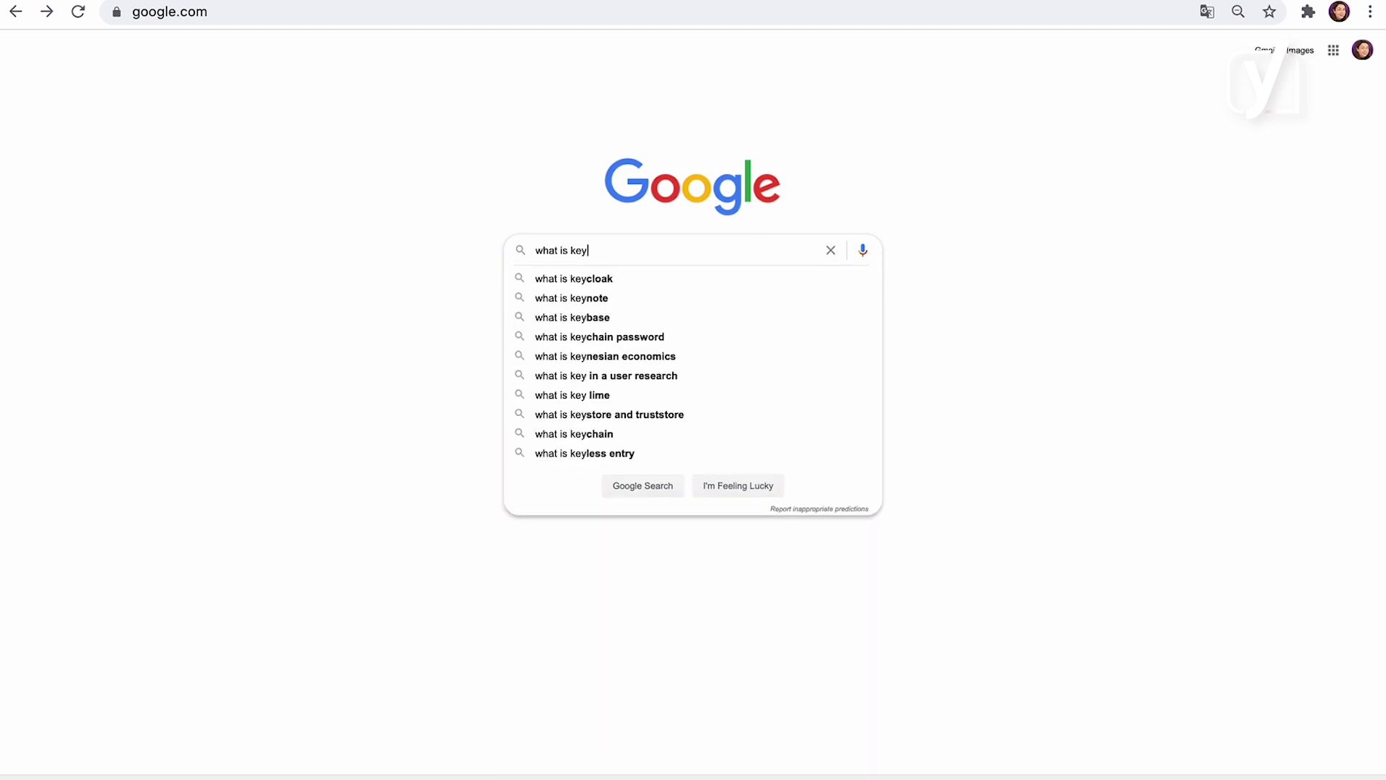
text(phrase density)
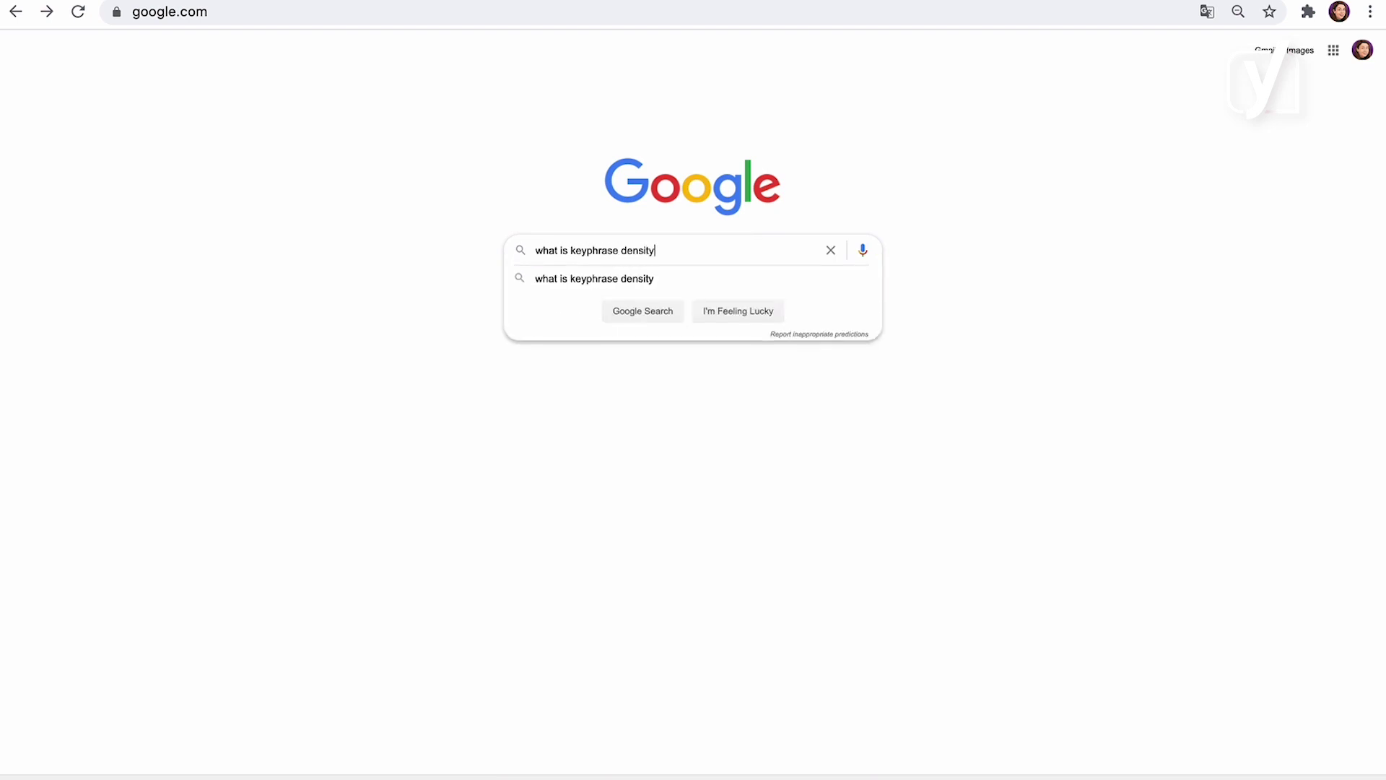
Step: Run the Google search for 'what is keyphrase density'
key(Return)
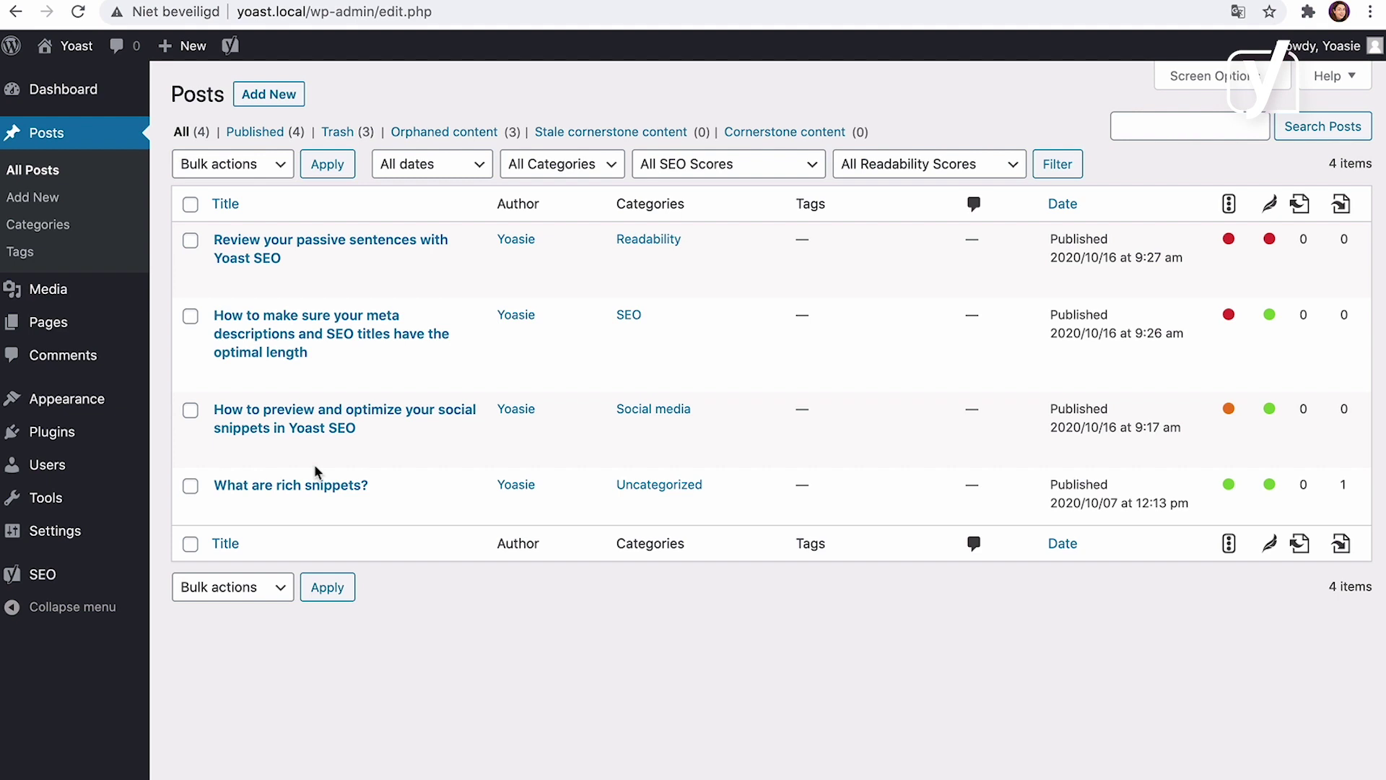
mouse_move(388, 480)
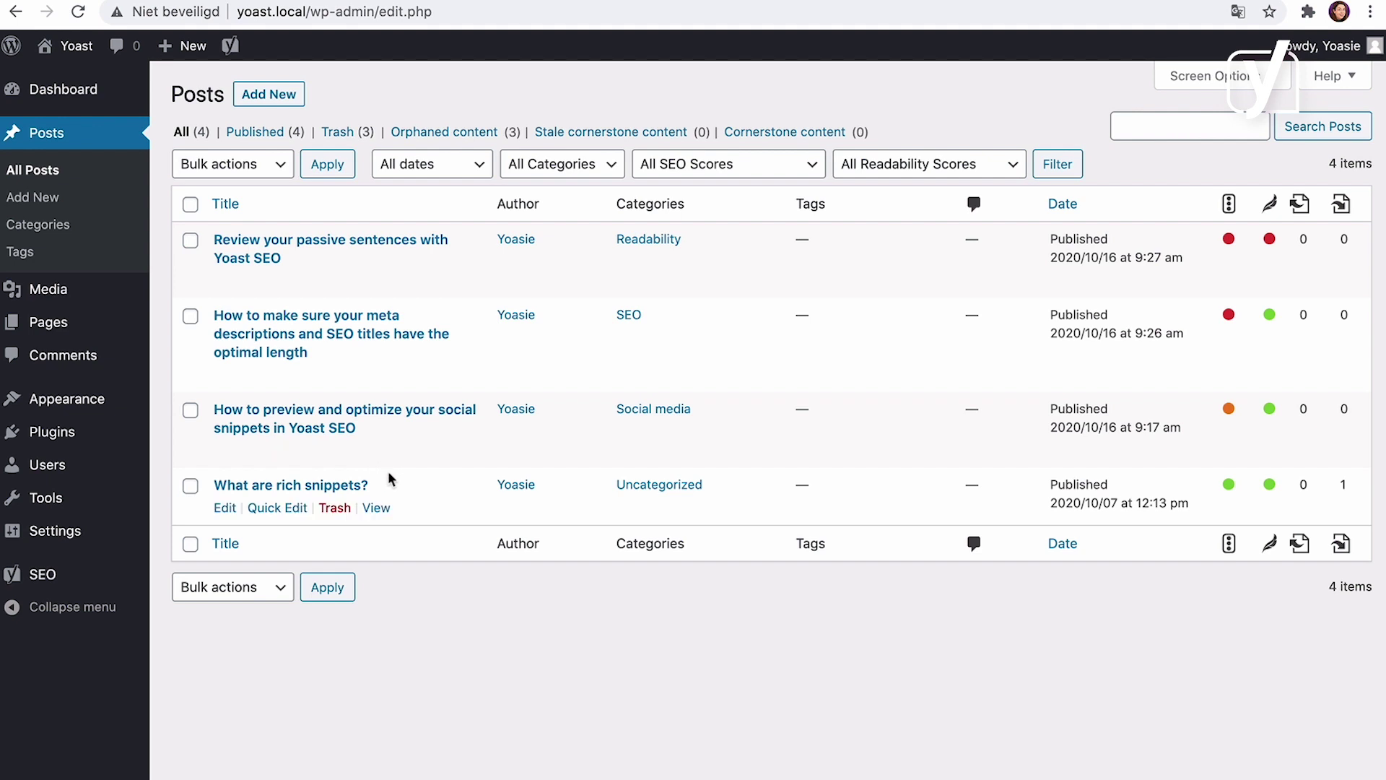
Step: Open 'What are rich snippets?' for editing, toggling its Google preview and the Yoast sidebar
click(341, 494)
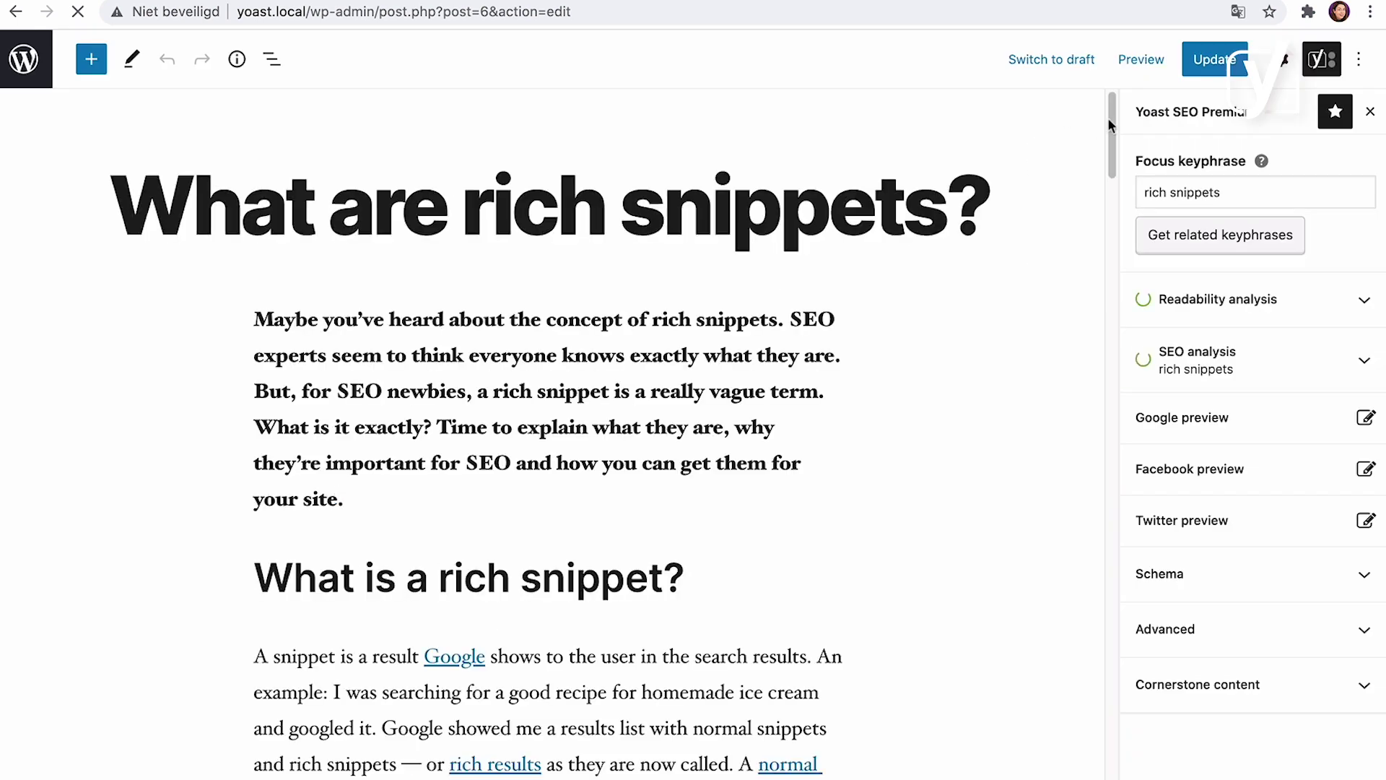
mouse_move(1111, 114)
mouse_down()
mouse_move(1105, 385)
mouse_move(1049, 653)
mouse_move(1056, 699)
mouse_up()
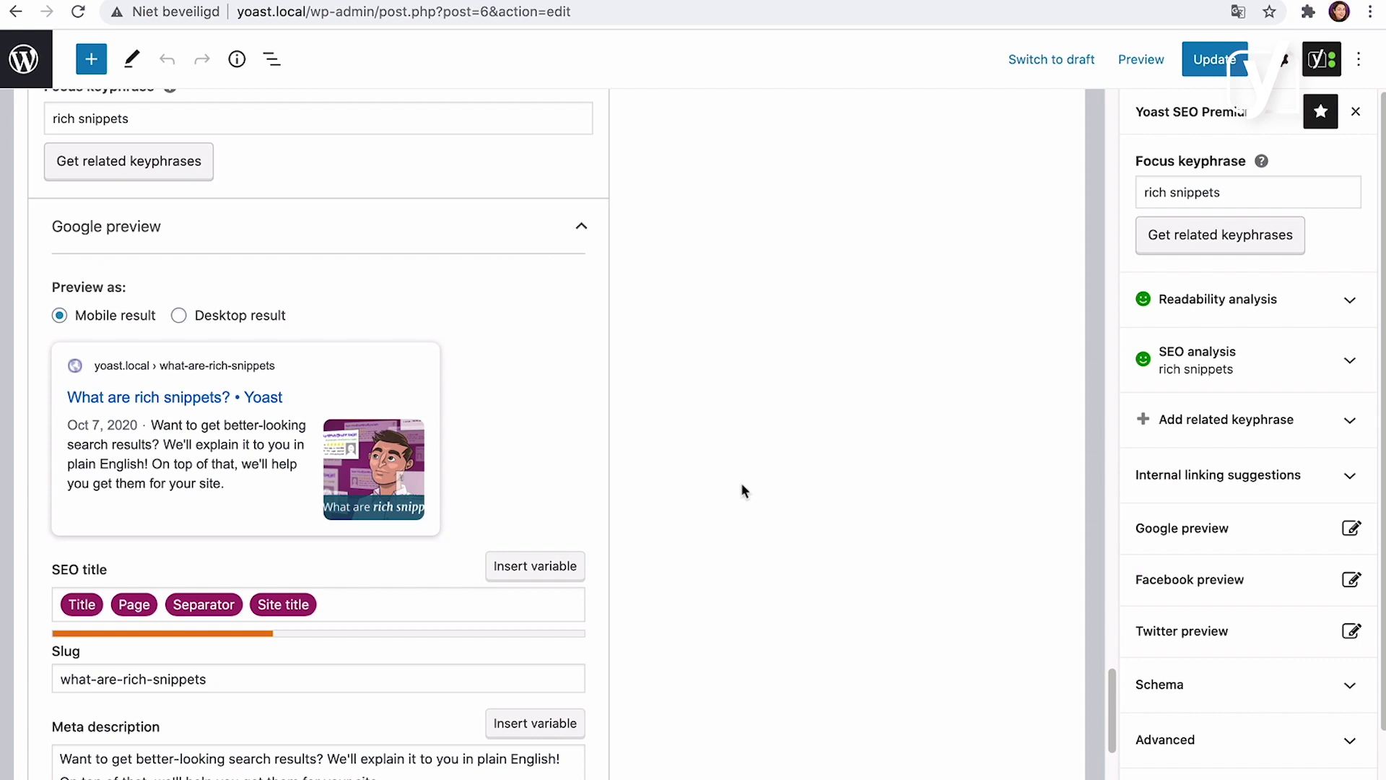
click(516, 233)
click(454, 474)
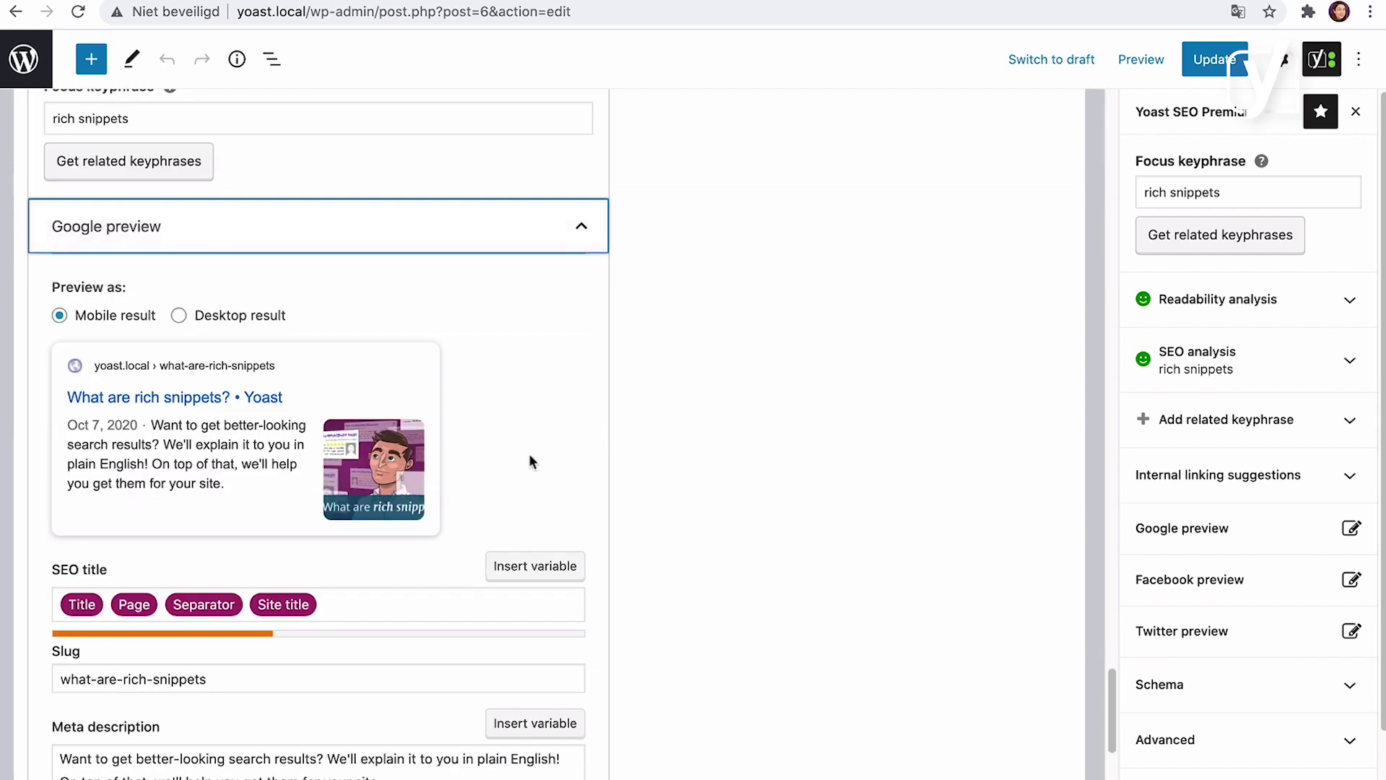
scroll(529, 455, down, 1)
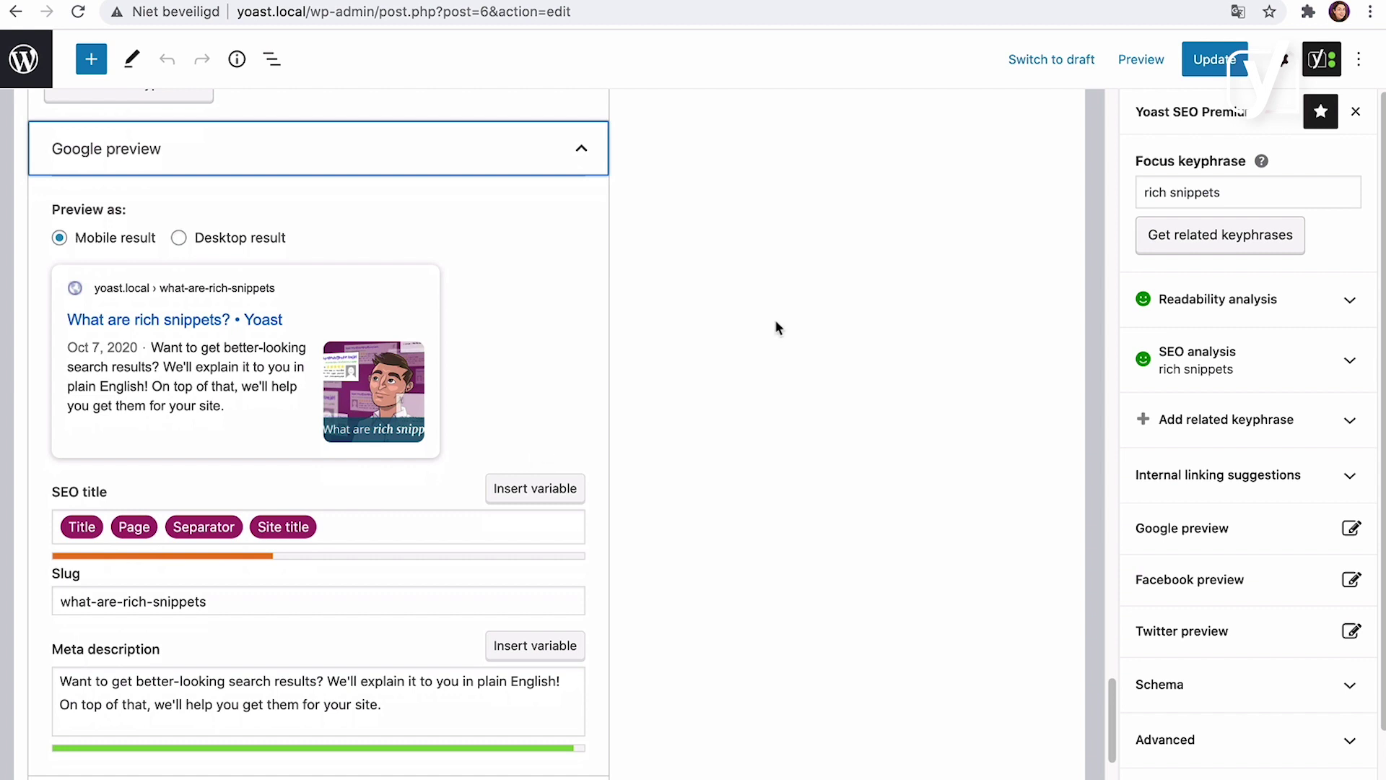
click(1321, 60)
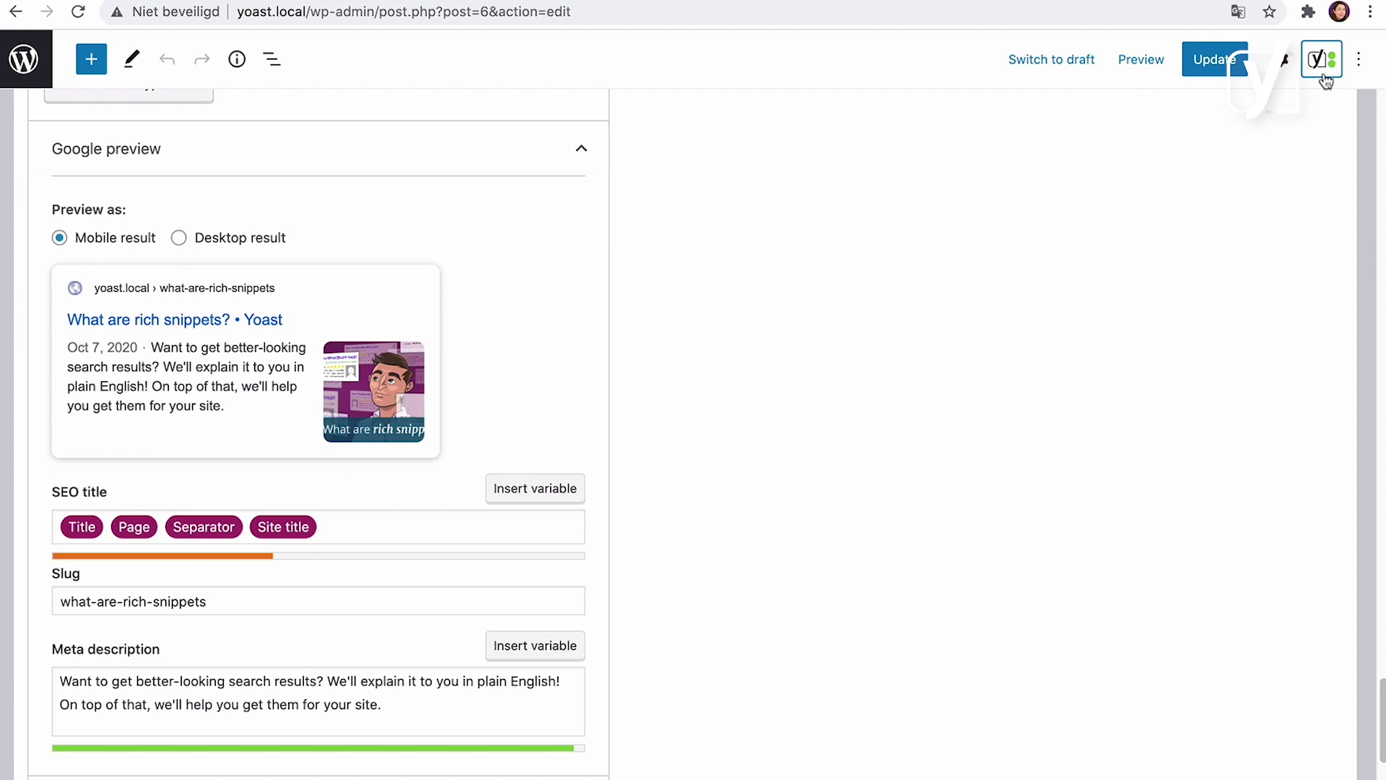
click(1321, 61)
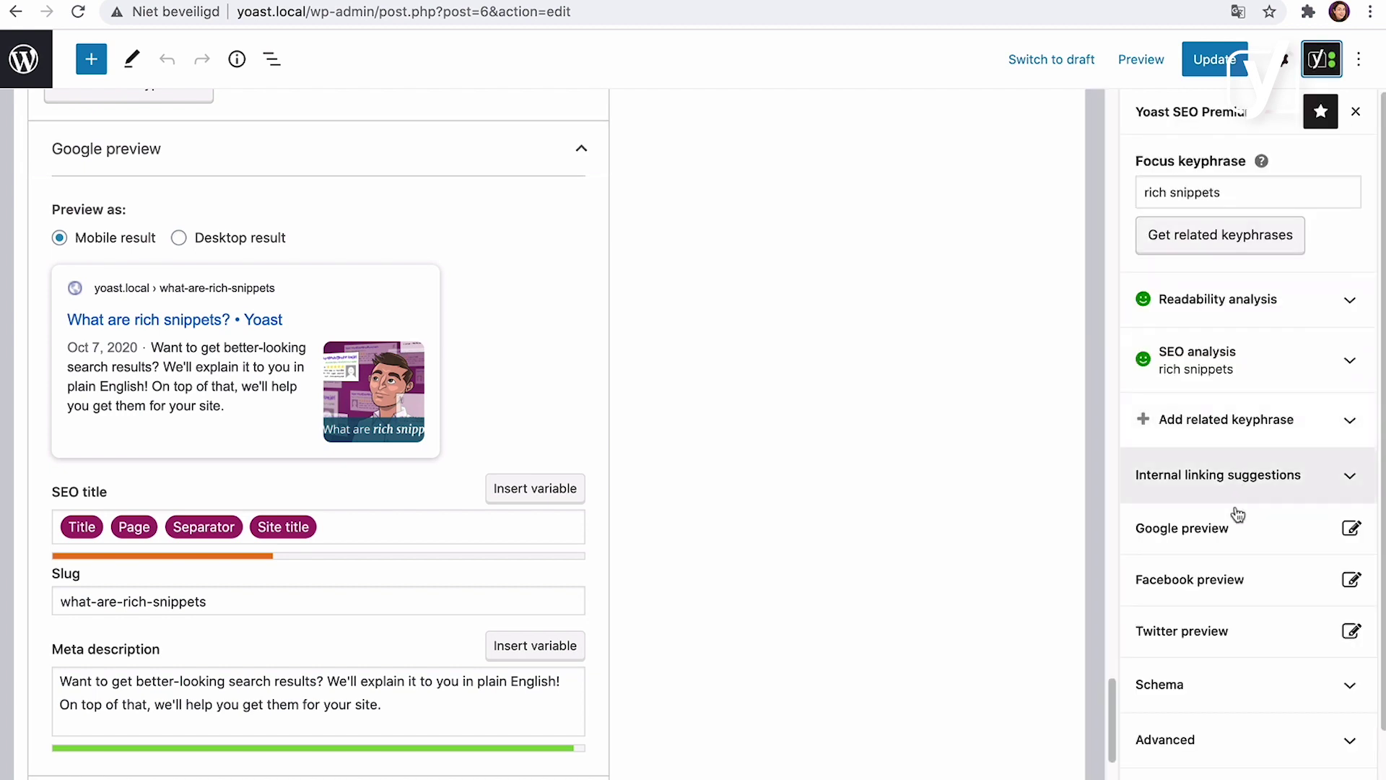
Step: Replace the meta description's first sentence with 'Not sure what a rich snippet is?'
click(1241, 532)
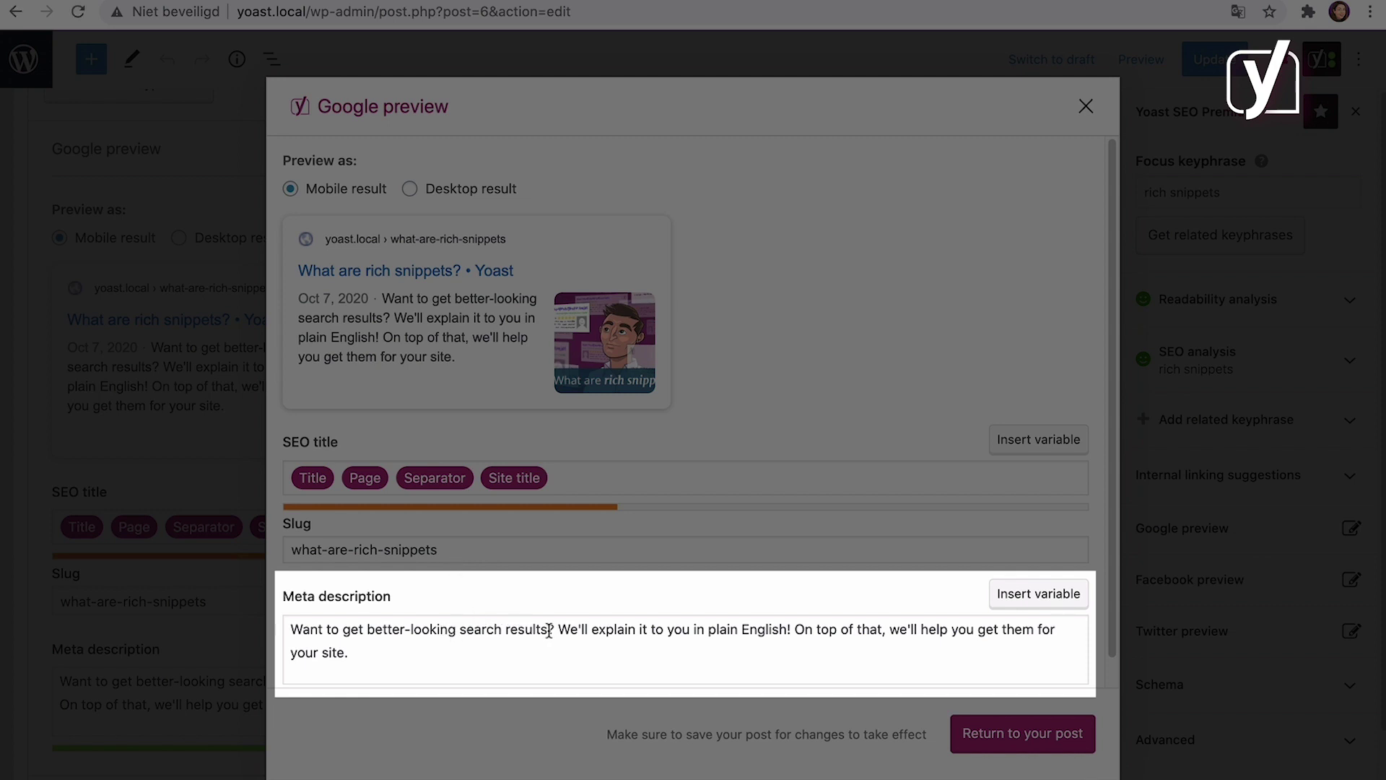
drag(554, 629, 293, 630)
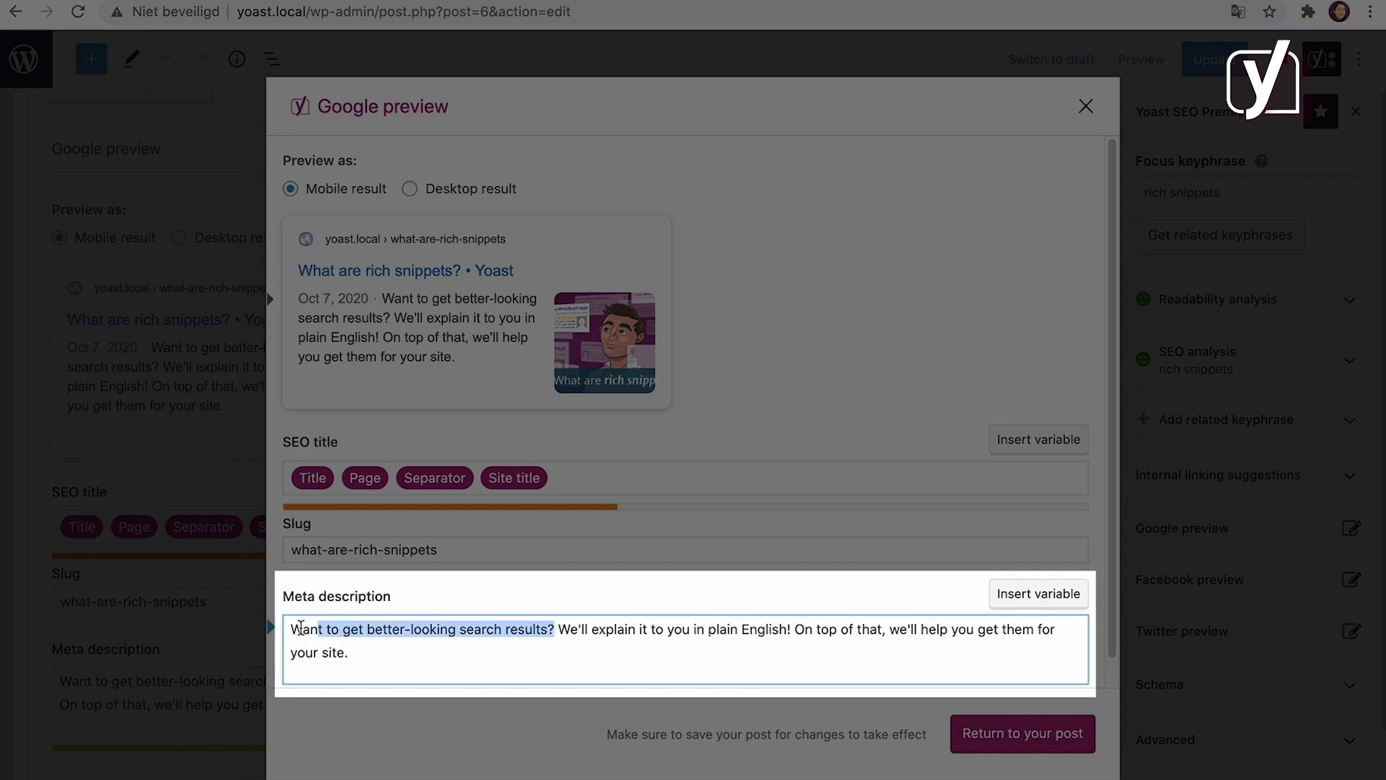
text(Not sure what a rich snippet is?)
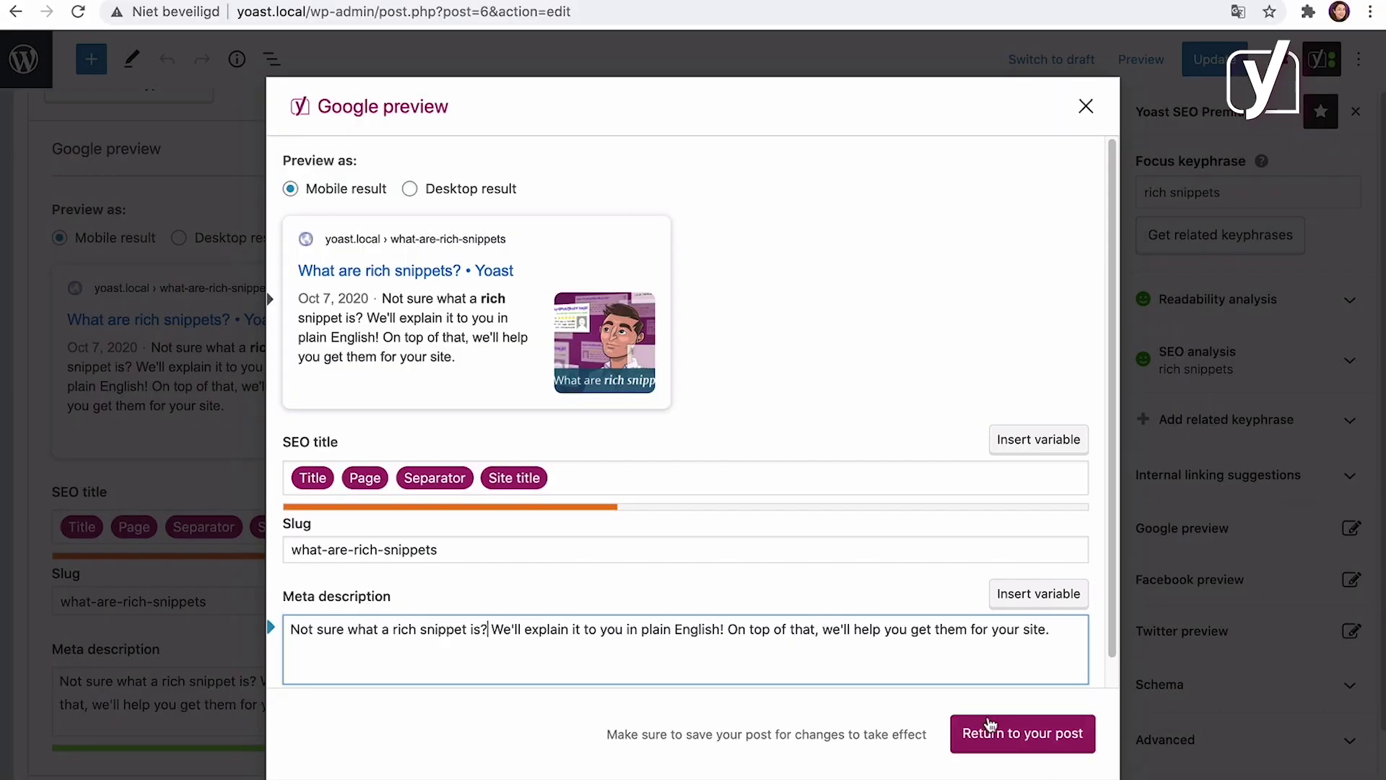
click(984, 730)
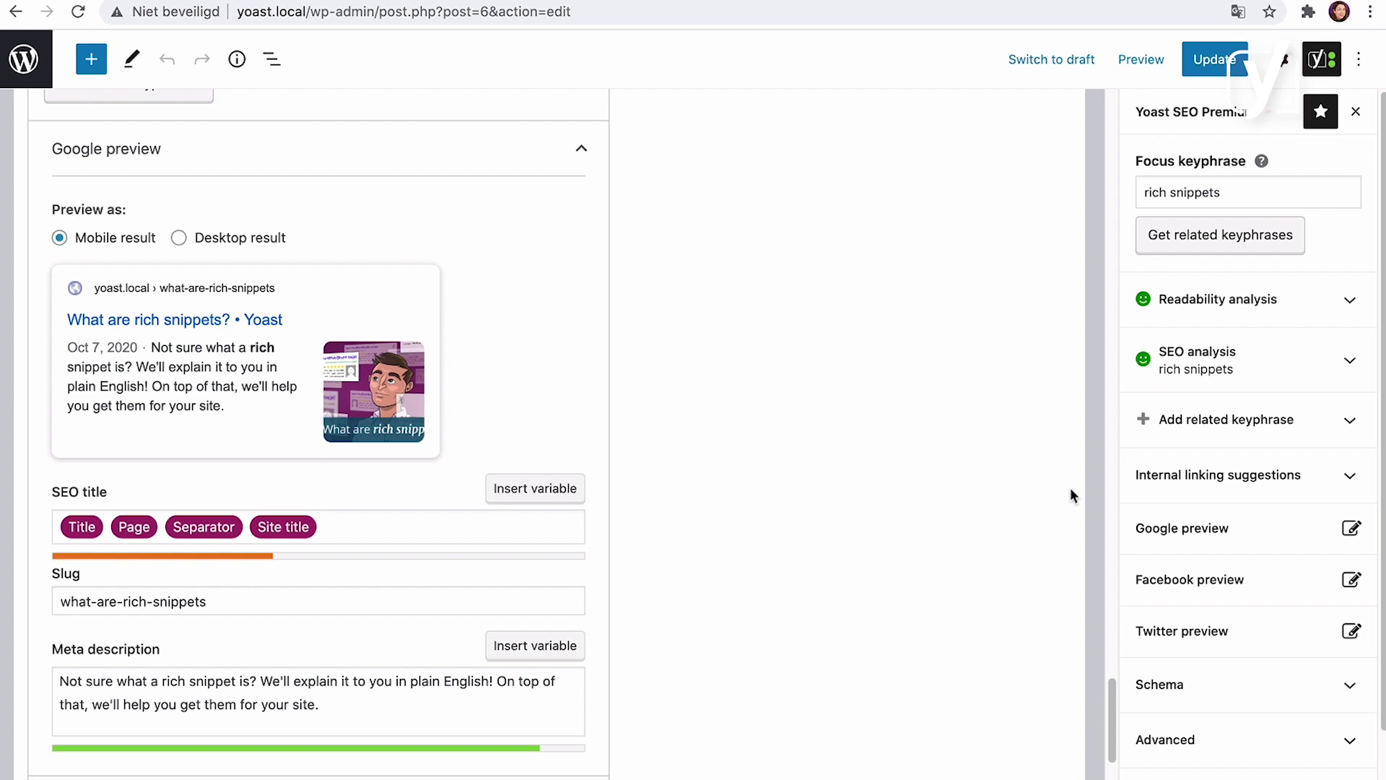
scroll(983, 474, down, 4)
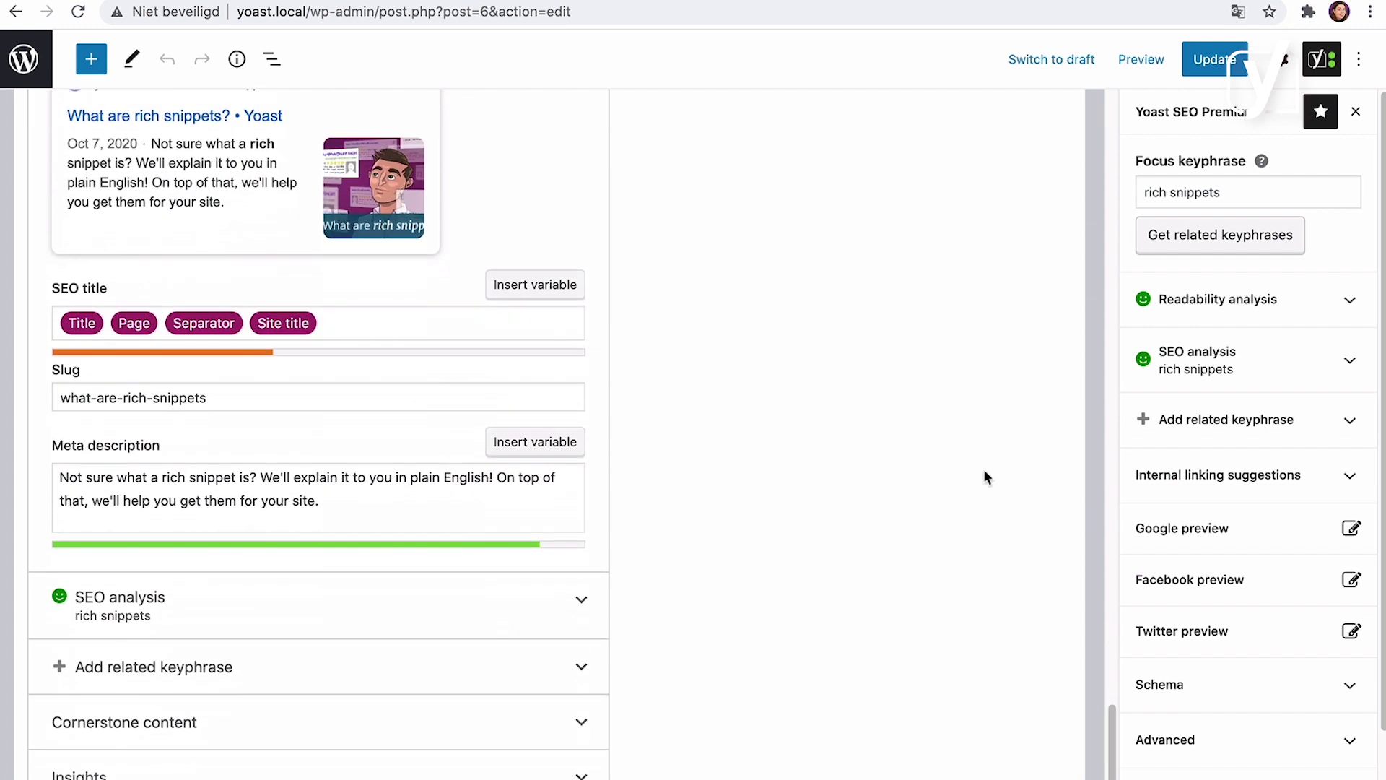
scroll(984, 475, down, 2)
Step: Expand SEO analysis in the metabox and Yoast sidebar: 1 problem, 2 improvements, 12 good
click(582, 531)
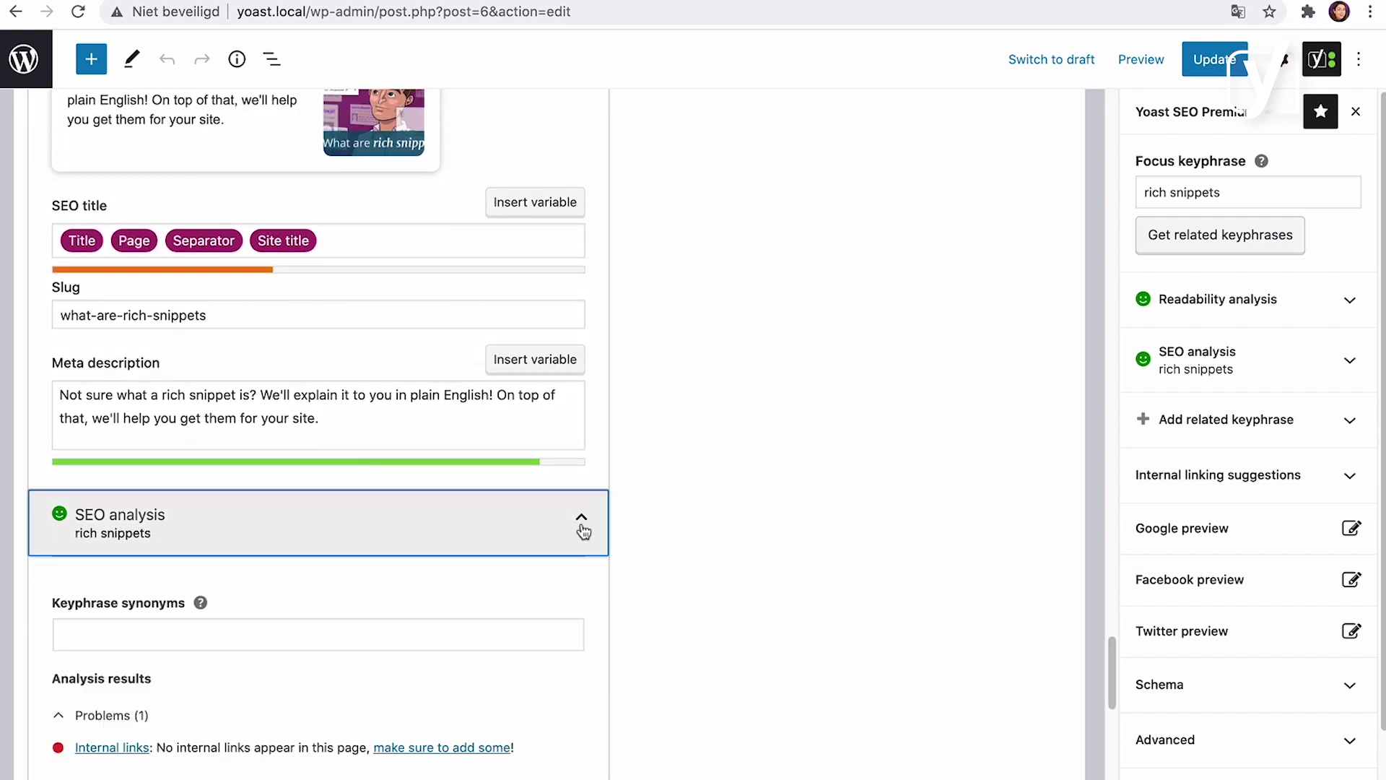
scroll(680, 539, down, 4)
scroll(681, 546, down, 2)
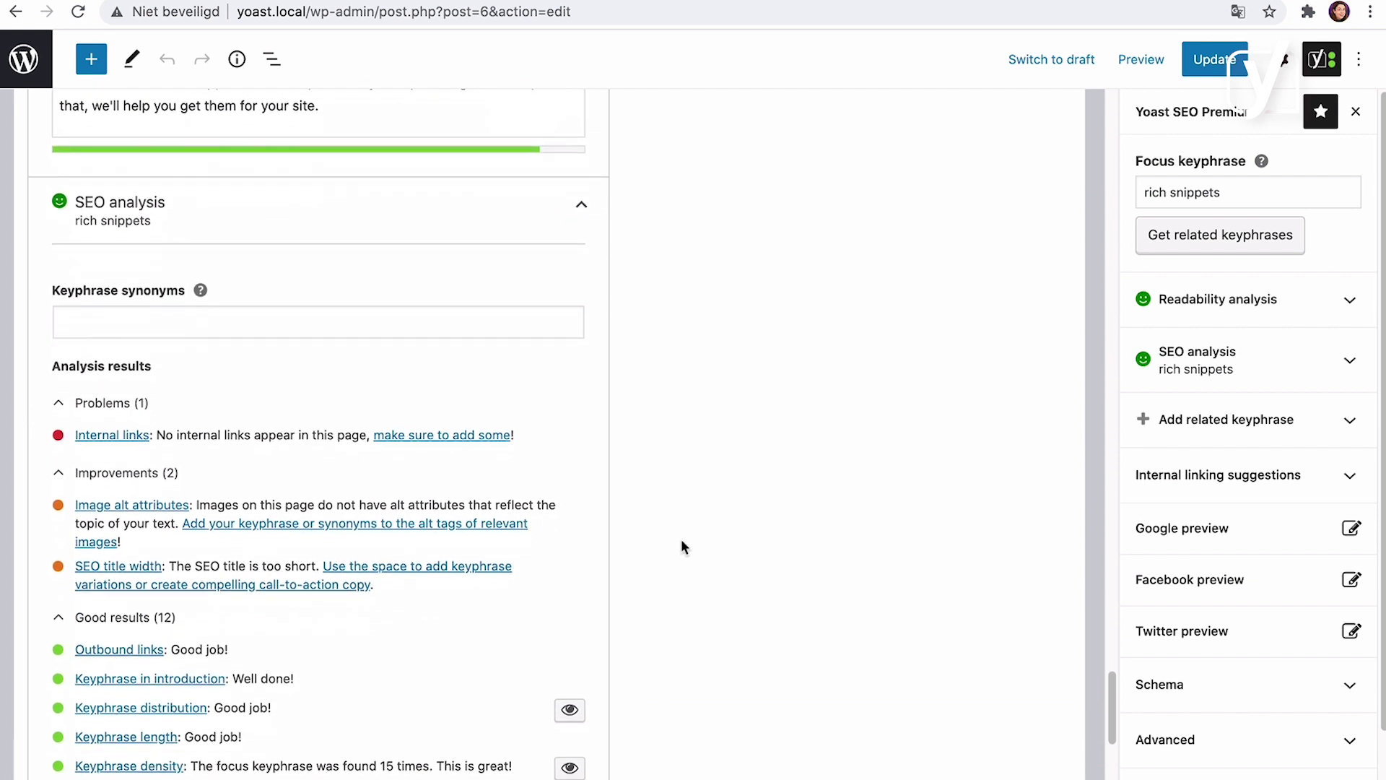
scroll(681, 546, down, 2)
scroll(682, 546, down, 1)
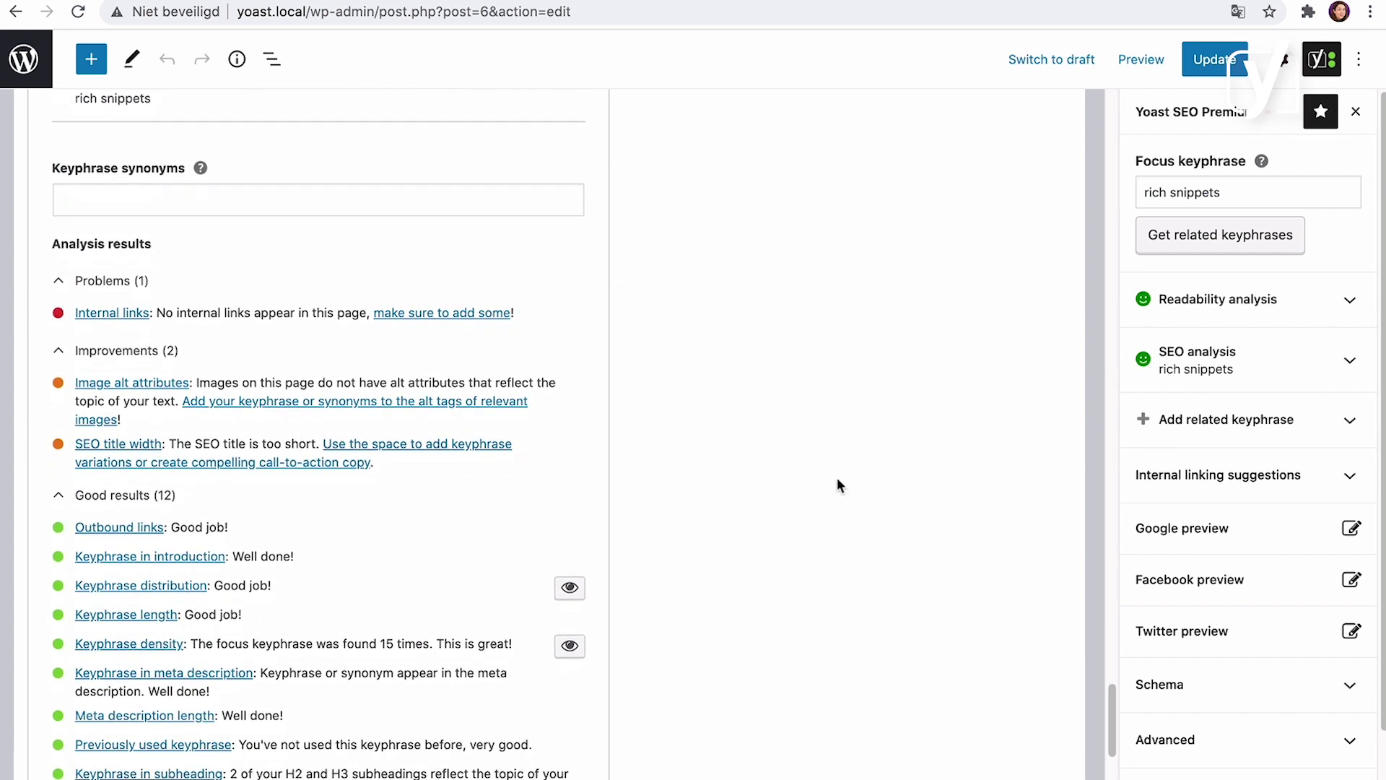
click(1336, 368)
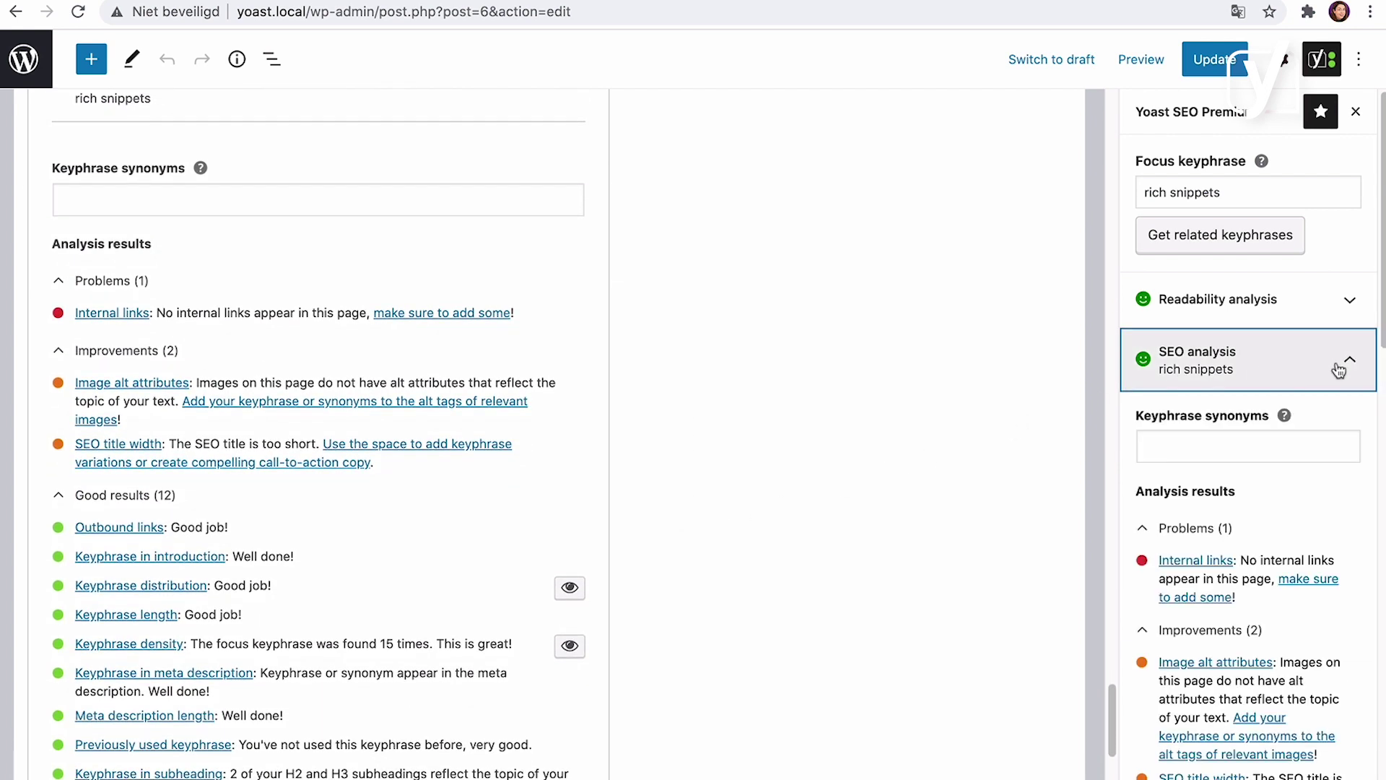
scroll(1329, 473, down, 3)
scroll(1331, 473, down, 3)
scroll(1331, 477, down, 3)
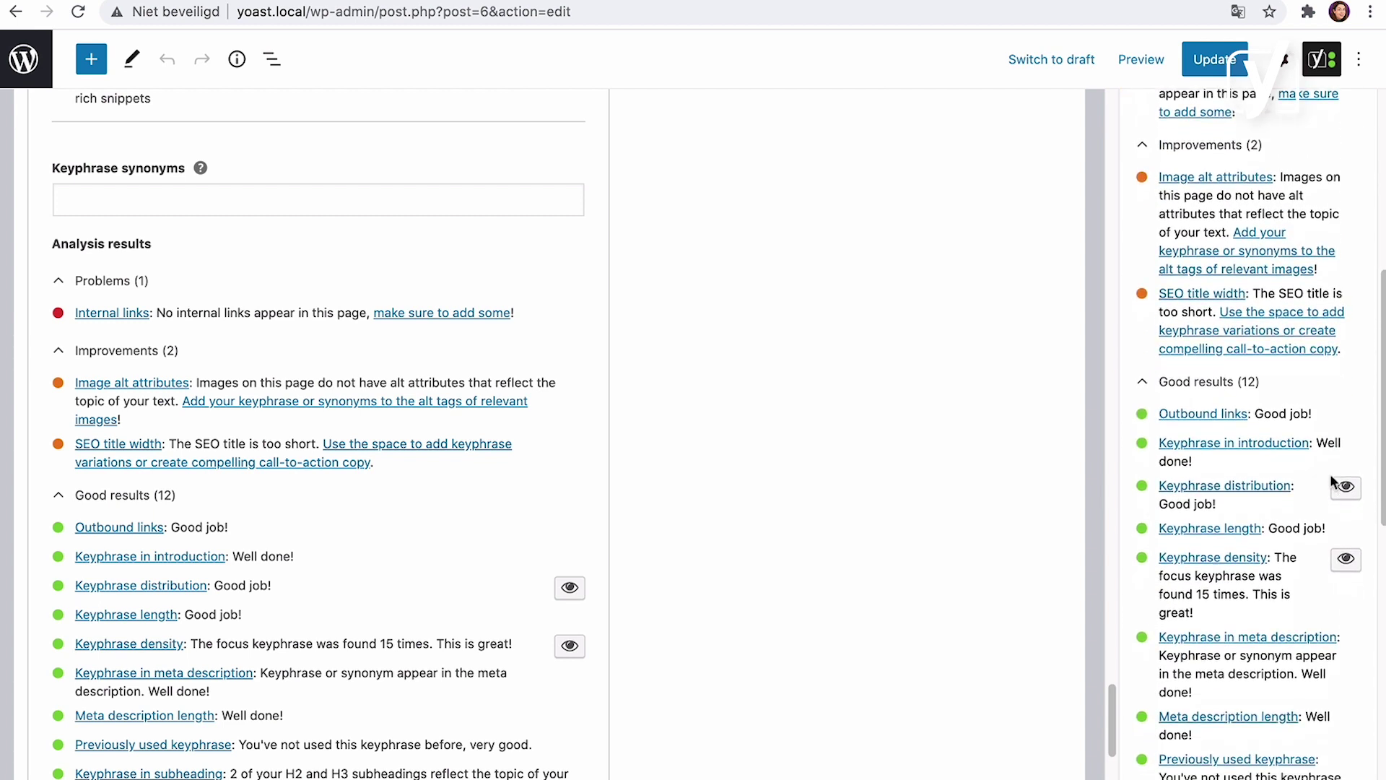
scroll(1331, 477, down, 1)
scroll(1331, 478, down, 1)
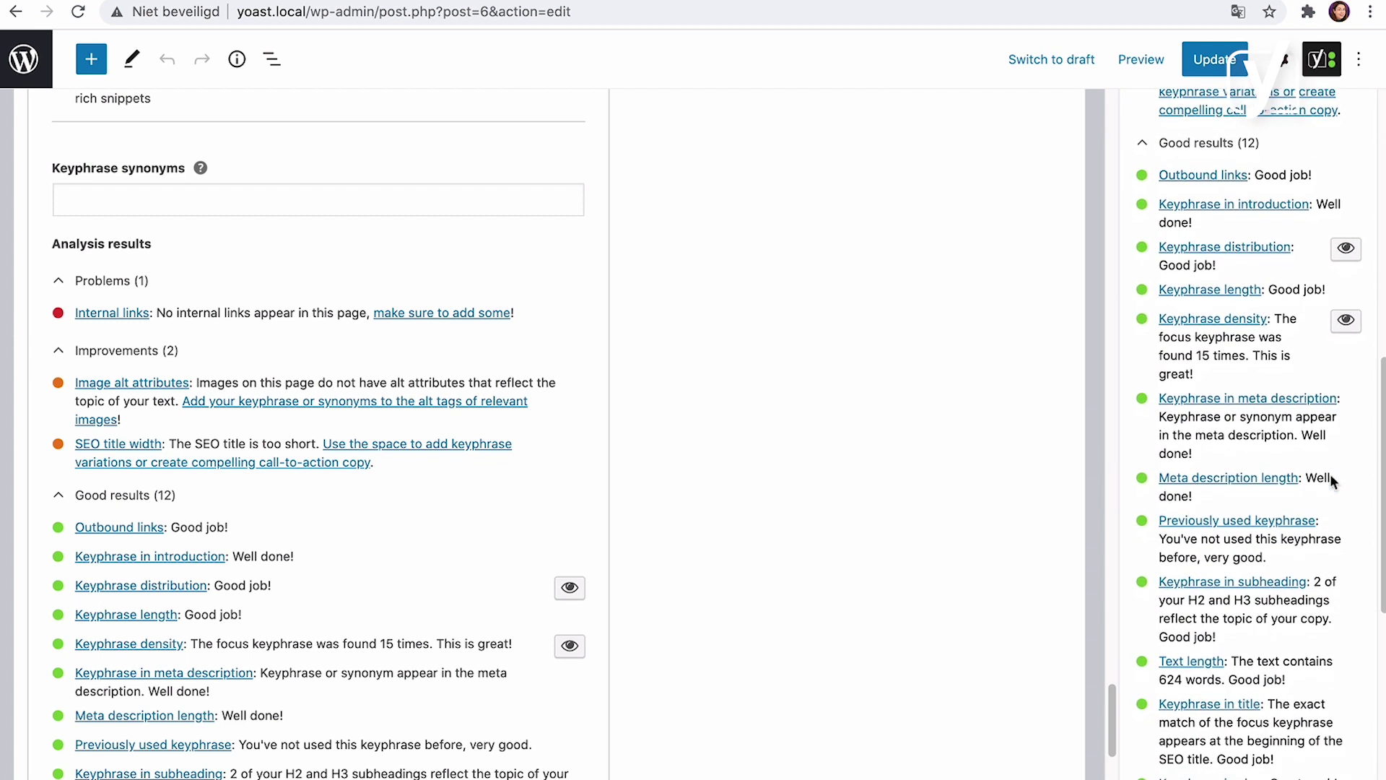